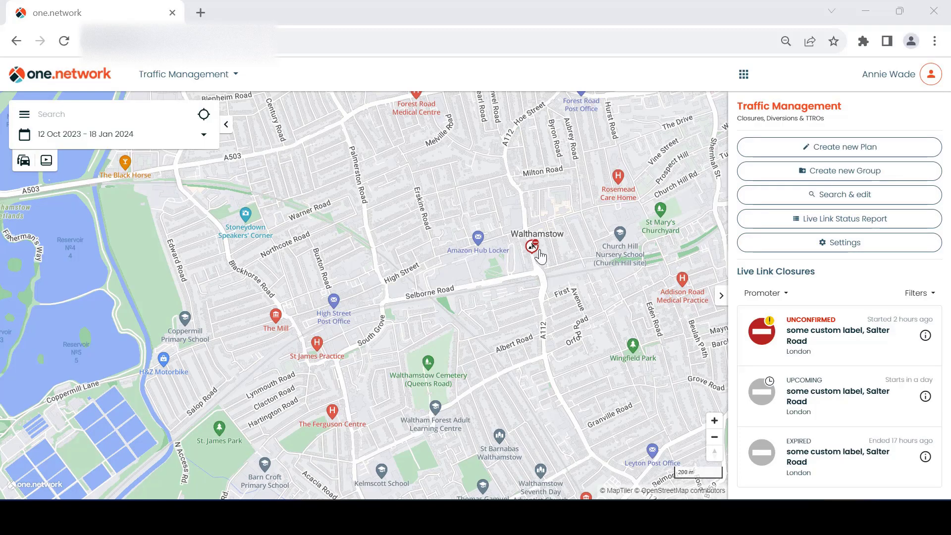
# - Open the Hoe Street roadworks details and scroll to its Highway Authority and permit information
pyautogui.click(532, 245)
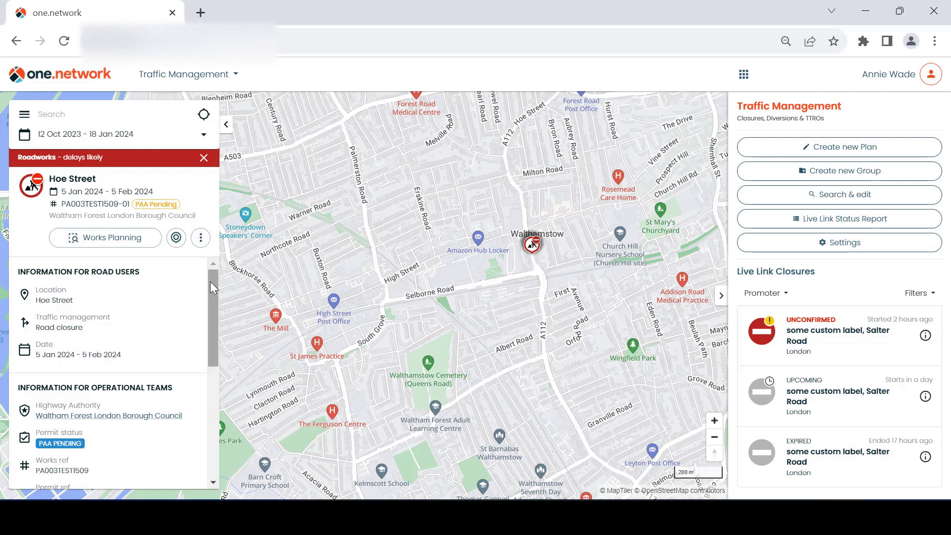
pyautogui.moveTo(210, 282); pyautogui.dragTo(234, 261)
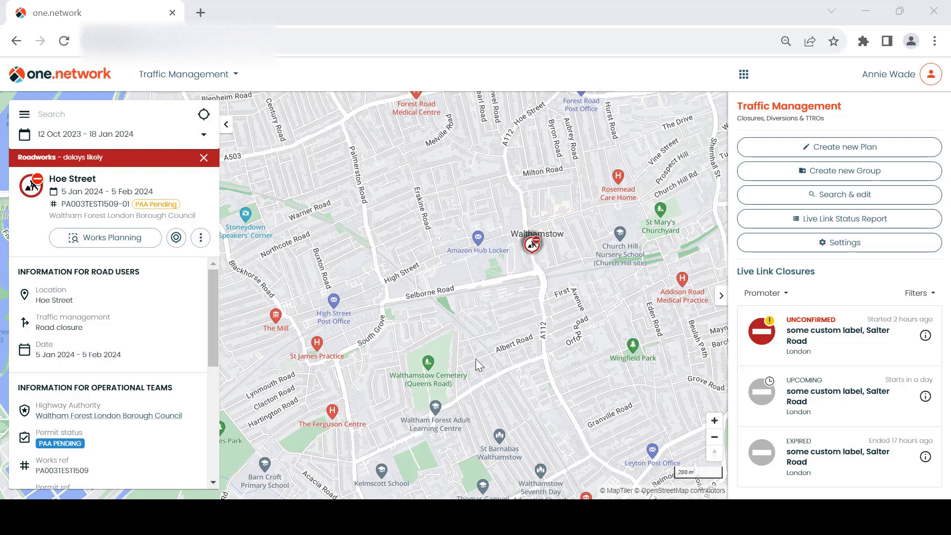
# - Set the map dates to the Hoe Street works period of 5 Jan – 5 Feb 2024
pyautogui.click(201, 238)
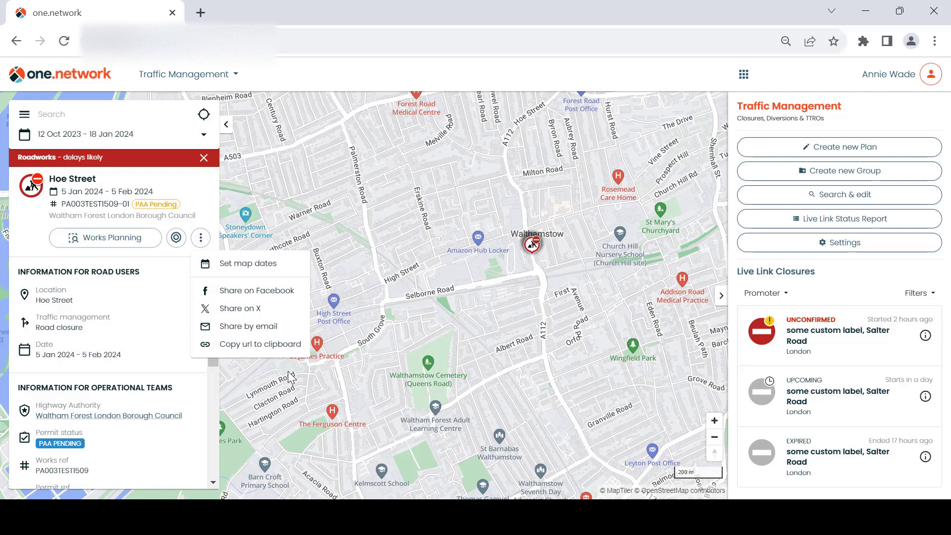
pyautogui.click(249, 268)
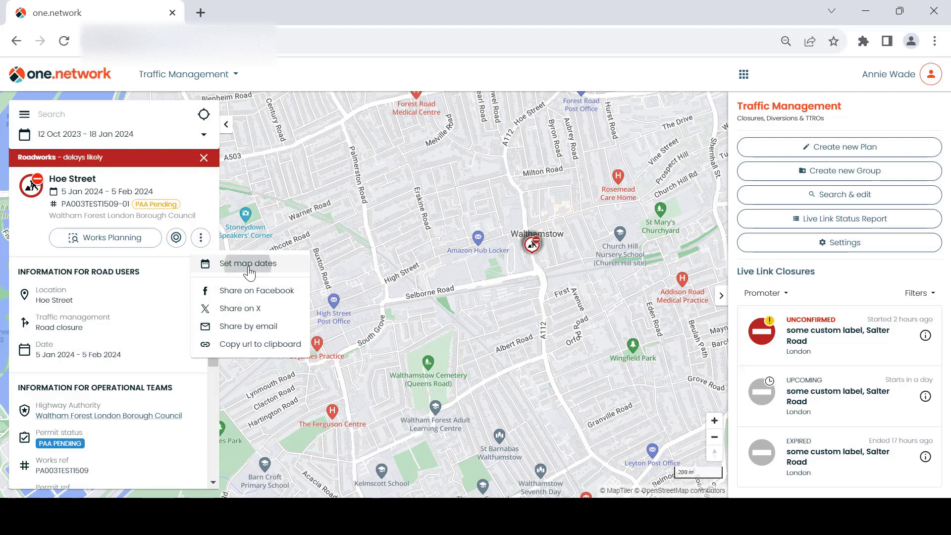
pyautogui.click(464, 266)
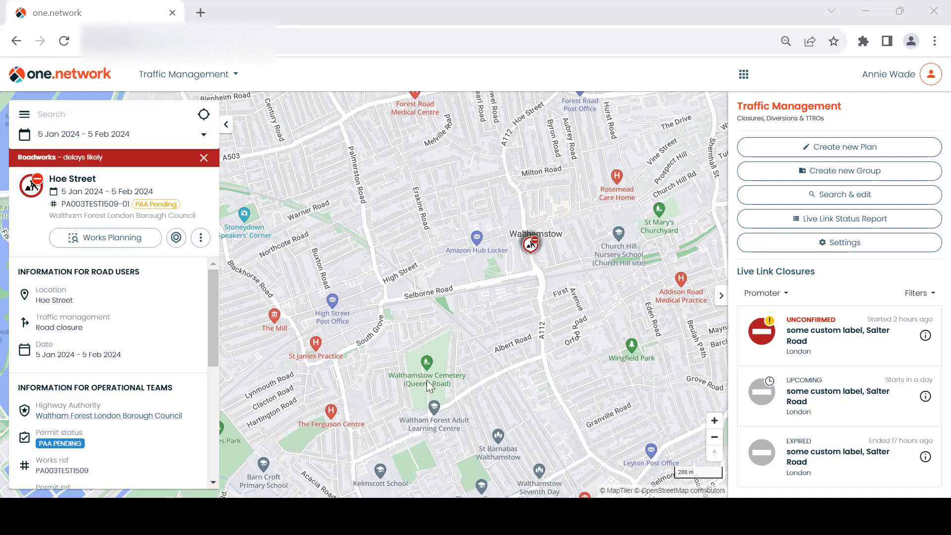
# - Zoom out and pan east toward Romford, then recentre the map on the Hoe Street works
pyautogui.scroll(-4, 426, 380)
pyautogui.moveTo(563, 380); pyautogui.dragTo(418, 299)
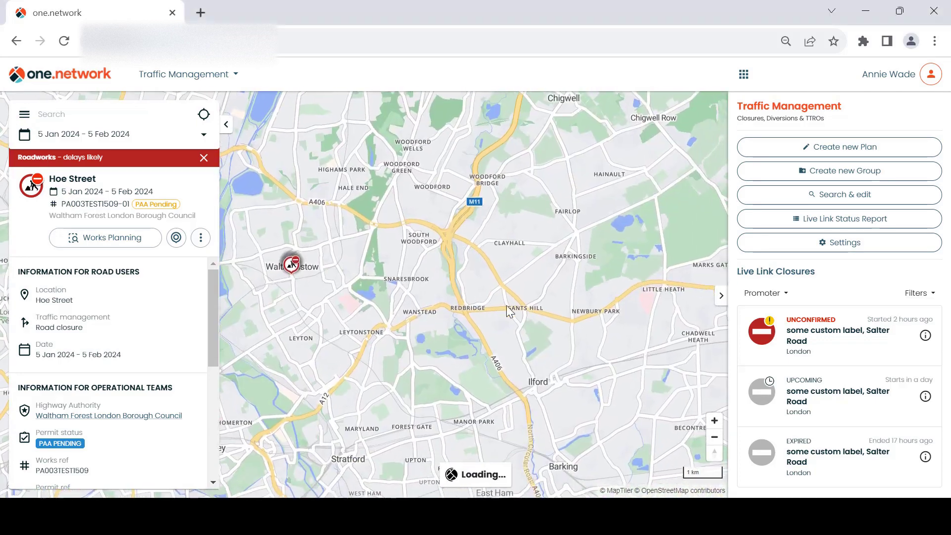
pyautogui.moveTo(674, 297); pyautogui.dragTo(457, 259)
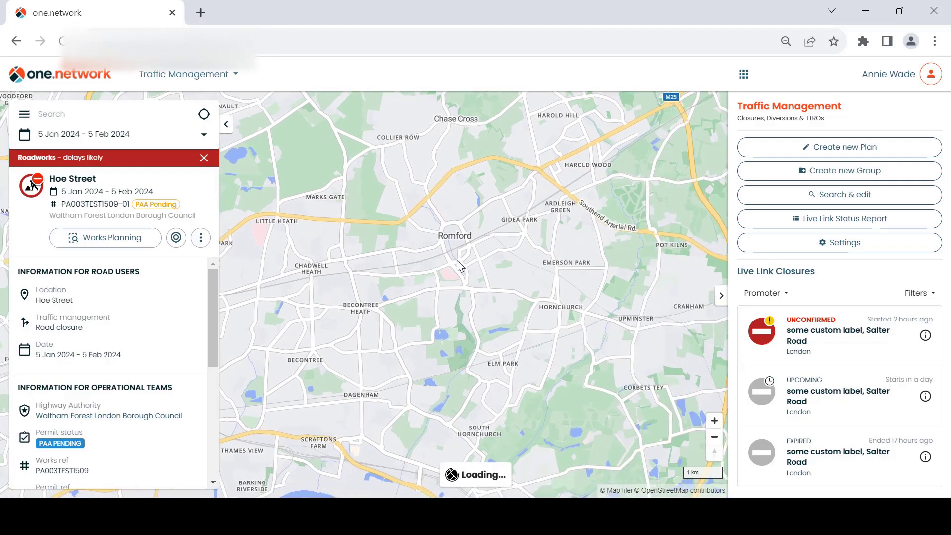
pyautogui.click(176, 238)
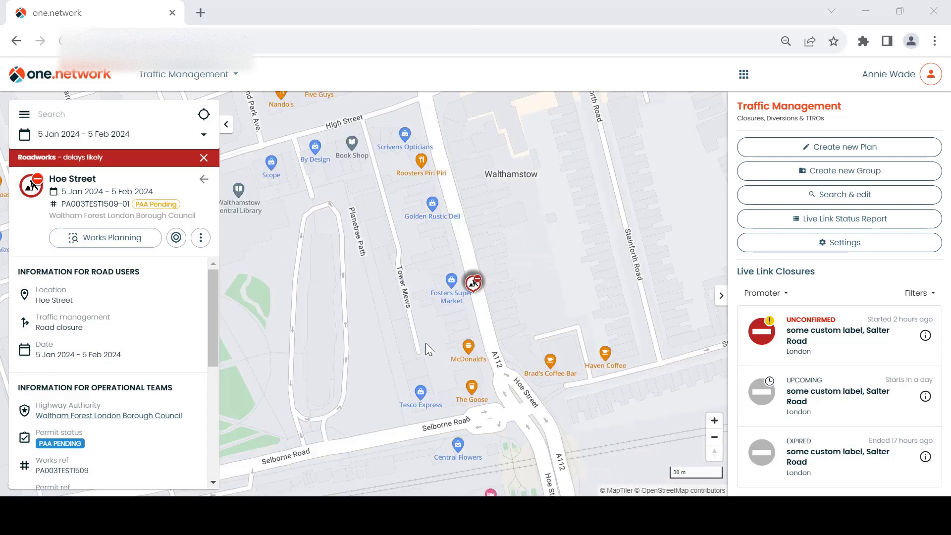
# - Run a Works Planning search around Hoe Street to reveal the closure's diversion route
pyautogui.click(108, 244)
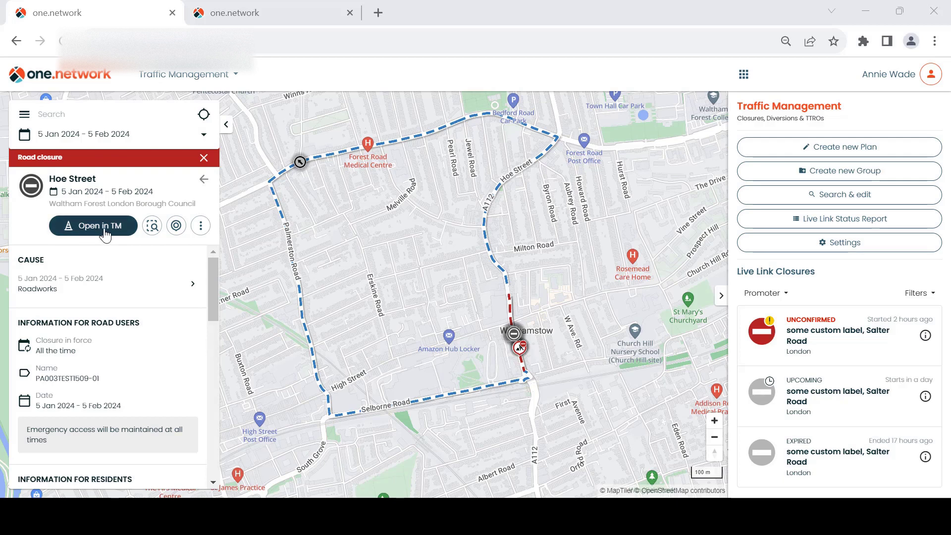
# - Open the first Hoe Street entry at the closure and view its diversion route
pyautogui.click(519, 347)
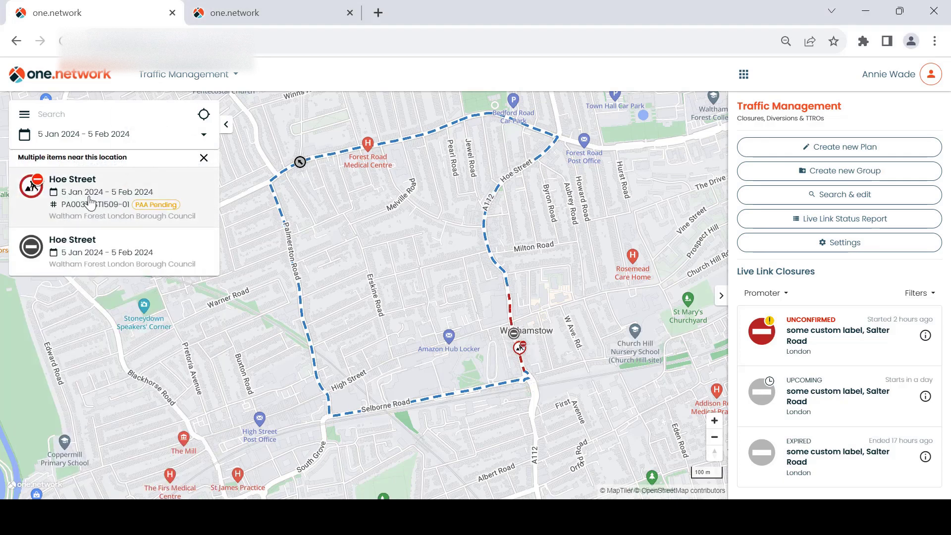
pyautogui.click(90, 202)
pyautogui.scroll(-2, 150, 331)
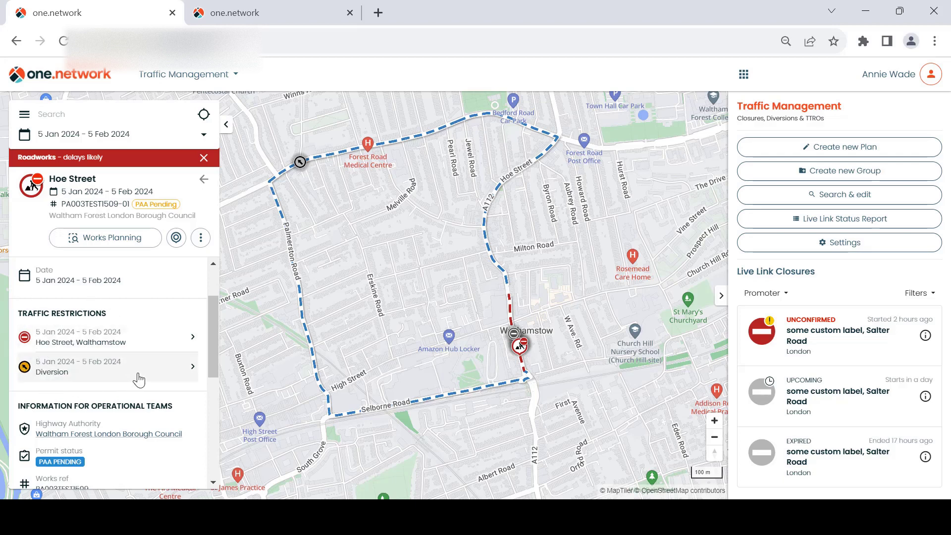
pyautogui.click(166, 367)
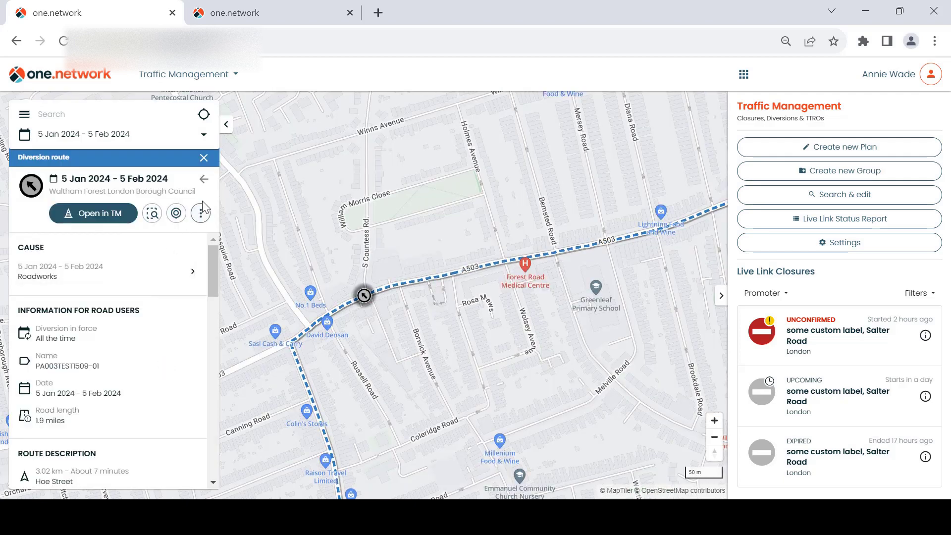
pyautogui.click(204, 180)
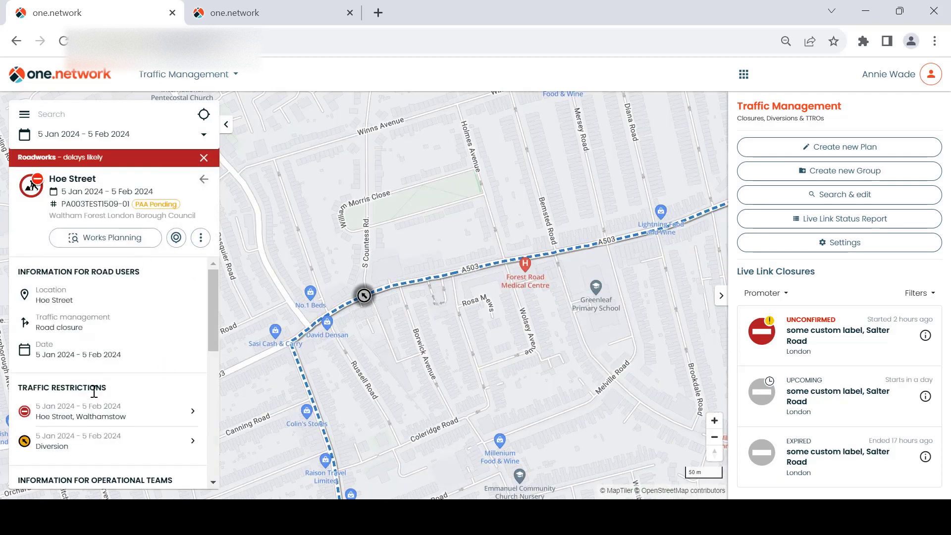
# - View the Hoe Street, Walthamstow road closure, then return to the roadworks details
pyautogui.click(93, 416)
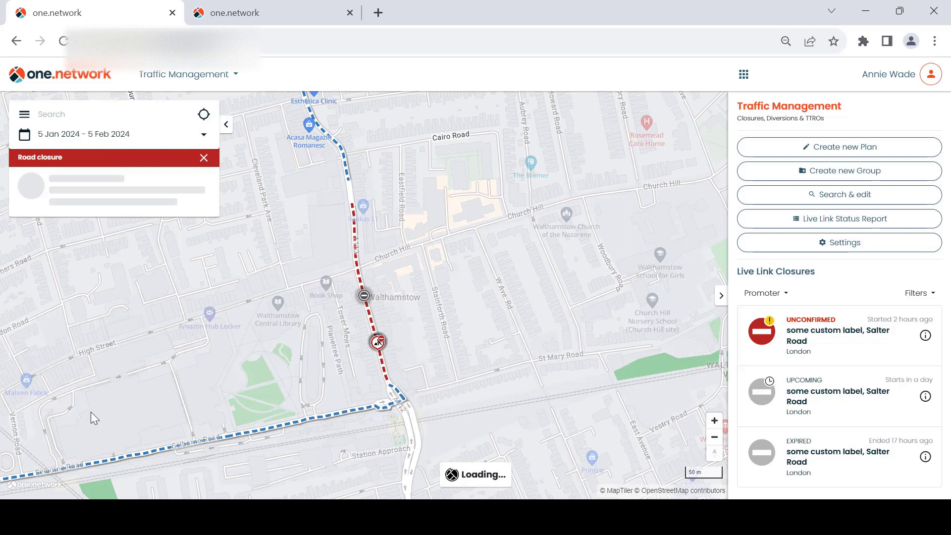
pyautogui.click(203, 180)
pyautogui.scroll(-3, 144, 292)
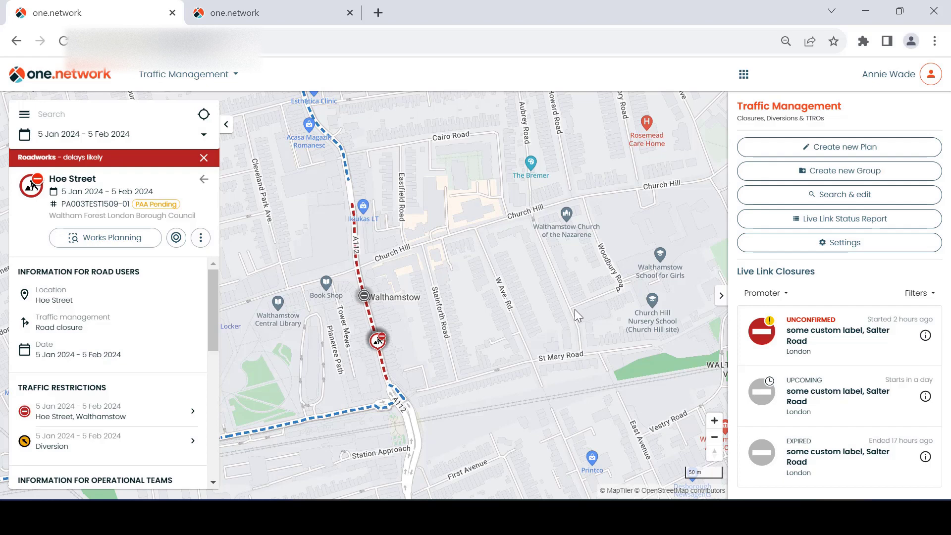
pyautogui.hotkey('ctrl', 'Tab')
# - Switch to the Rotherhithe roadworks map and zoom out around the West Lane works
pyautogui.moveTo(365, 237)
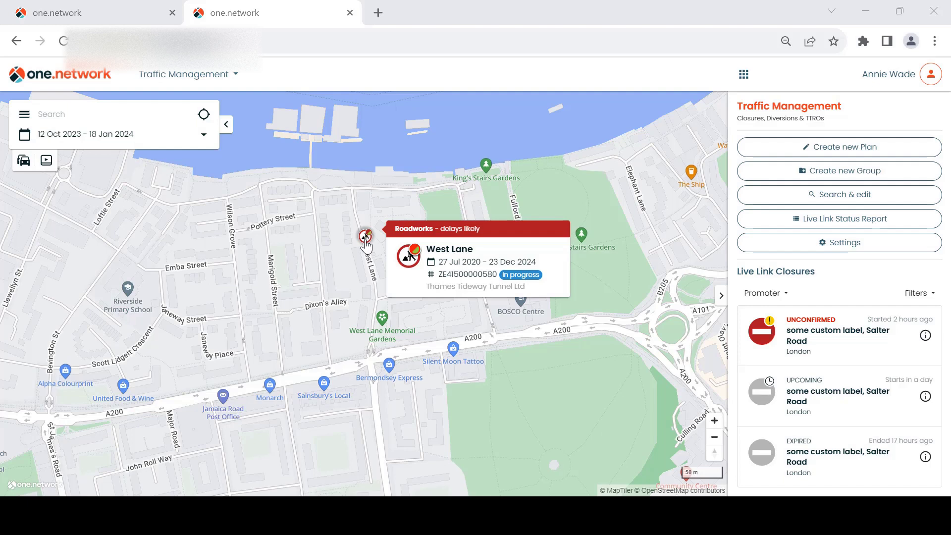
pyautogui.scroll(-5, 472, 360)
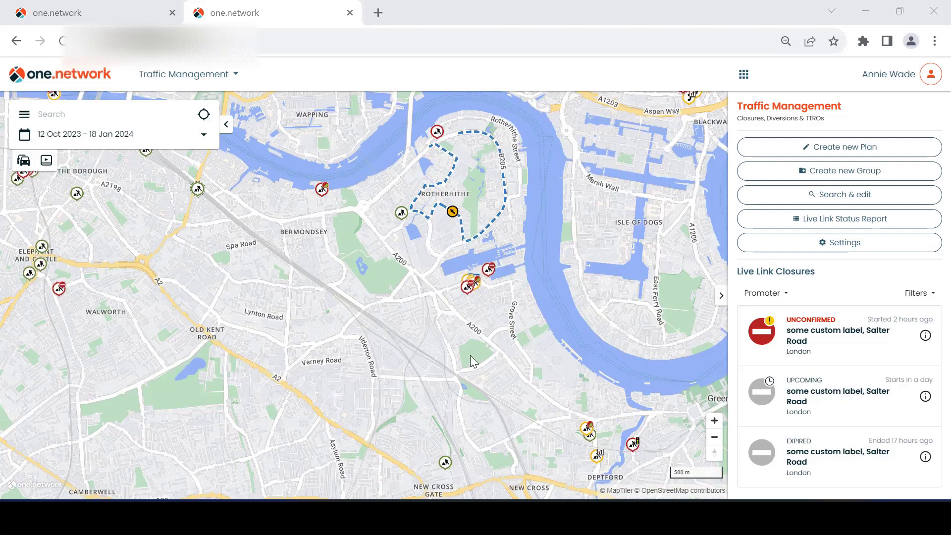
# - List the marker cluster's items and view the Dock Road closure details
pyautogui.click(465, 287)
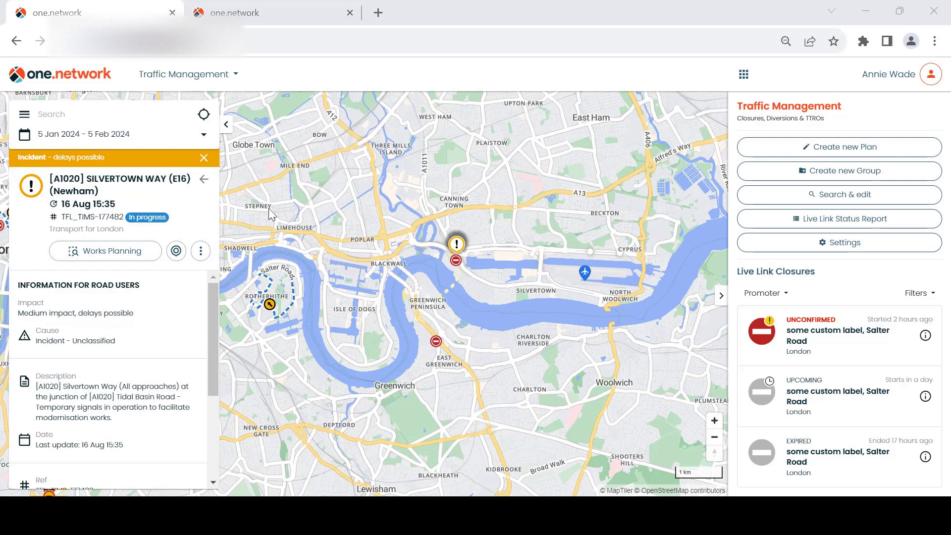
pyautogui.click(203, 180)
pyautogui.click(206, 185)
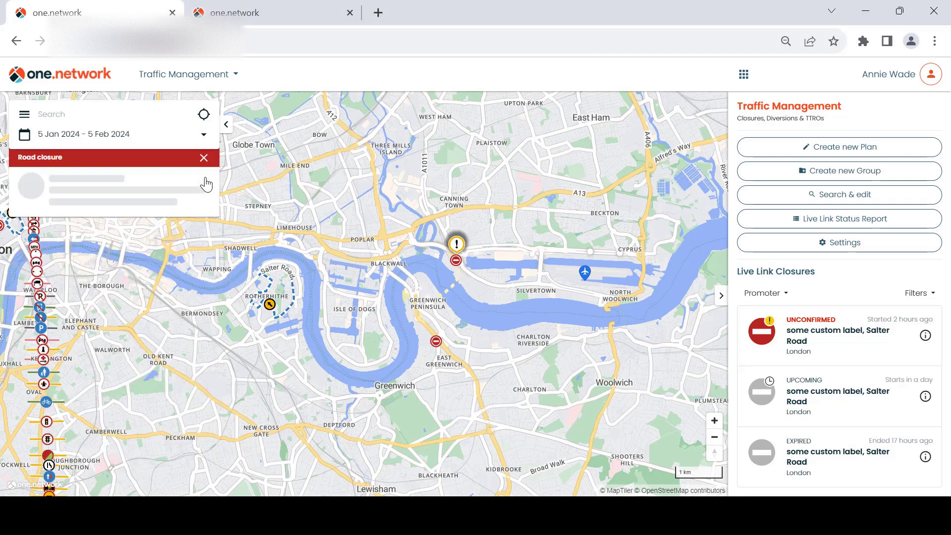
pyautogui.click(205, 187)
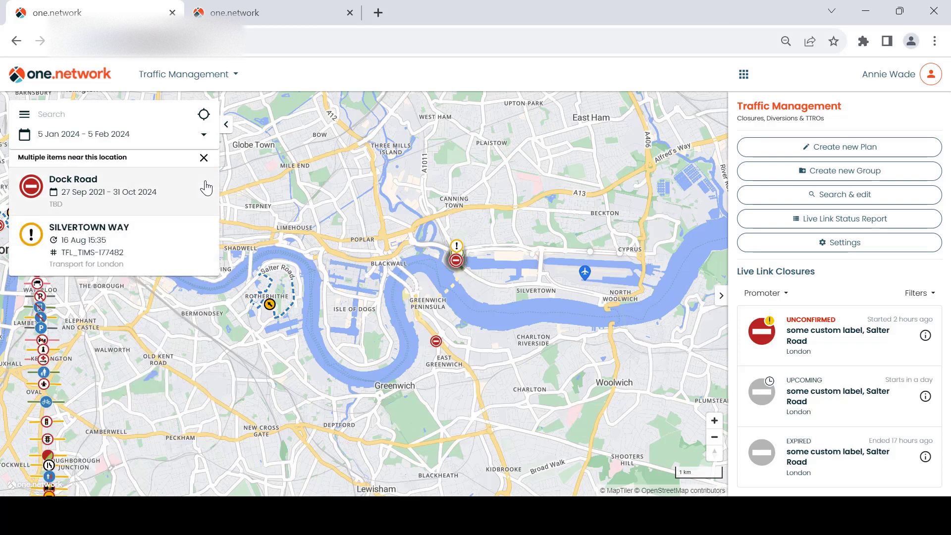
# - View the SILVERTOWN WAY incident, then open the Boat Lifter Way roadworks details
pyautogui.click(157, 246)
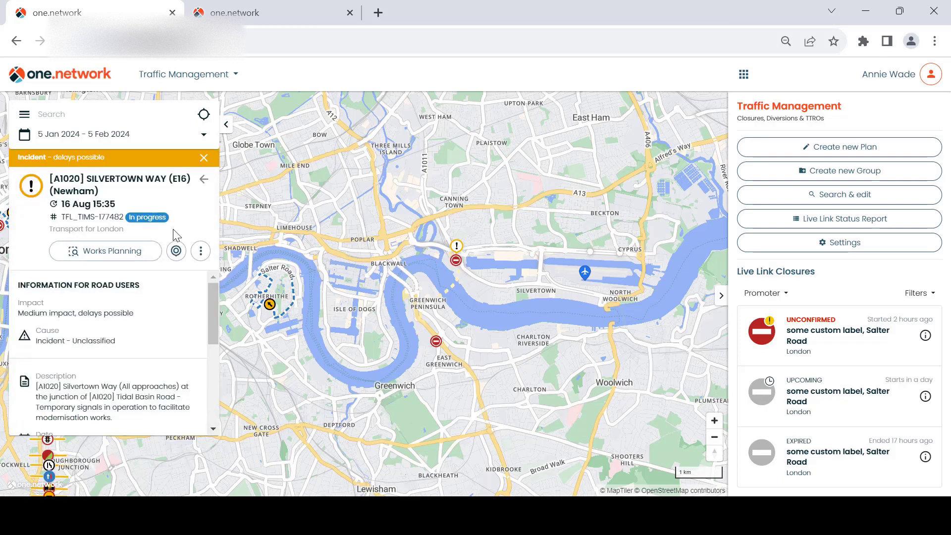
pyautogui.click(205, 180)
pyautogui.click(438, 343)
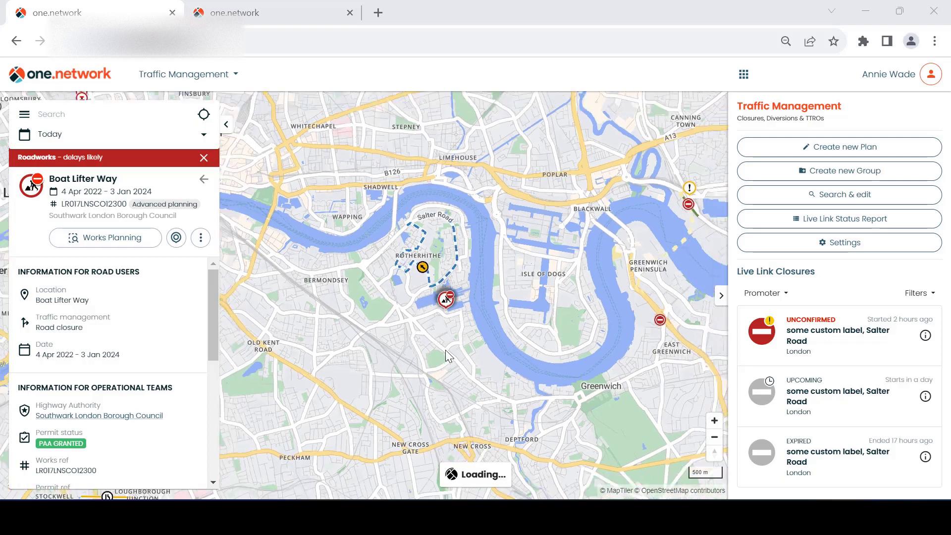
# - Zoom around Silvertown and open North Woolwich Road, then Connaught Bridge roadworks details
pyautogui.scroll(-5, 447, 356)
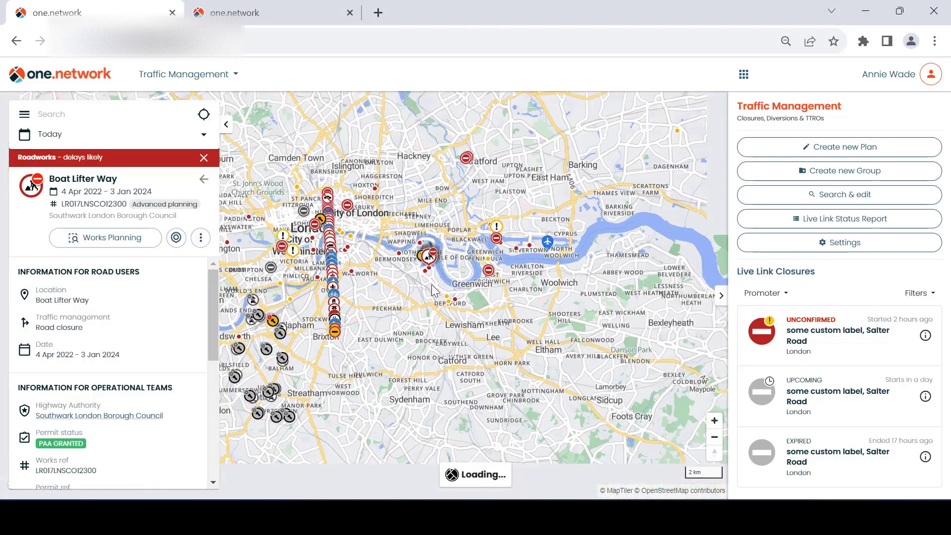
pyautogui.scroll(-3, 432, 284)
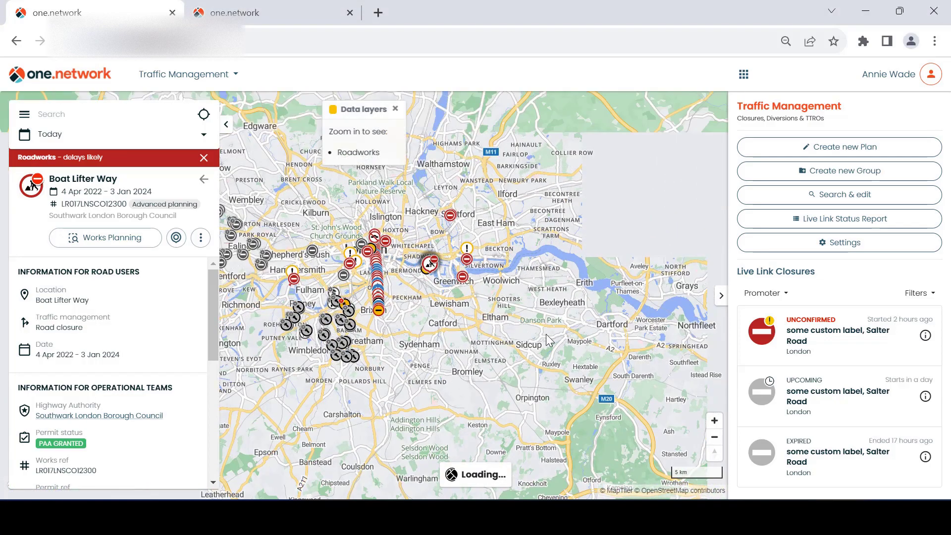
pyautogui.scroll(8, 426, 341)
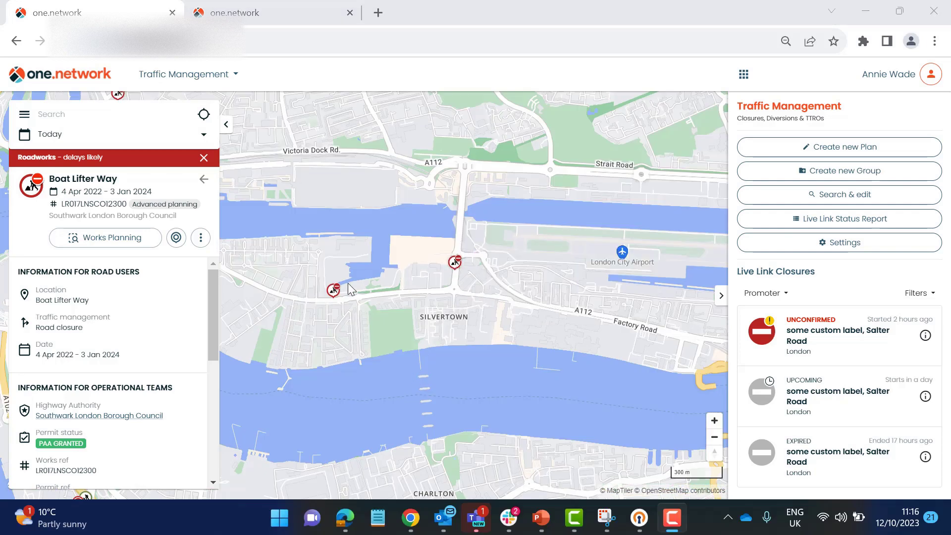
pyautogui.click(332, 293)
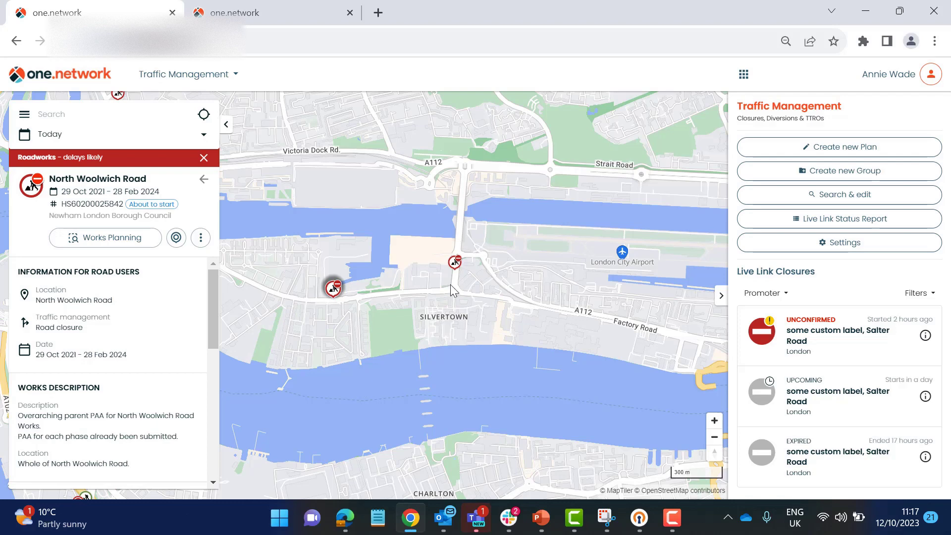
pyautogui.click(454, 261)
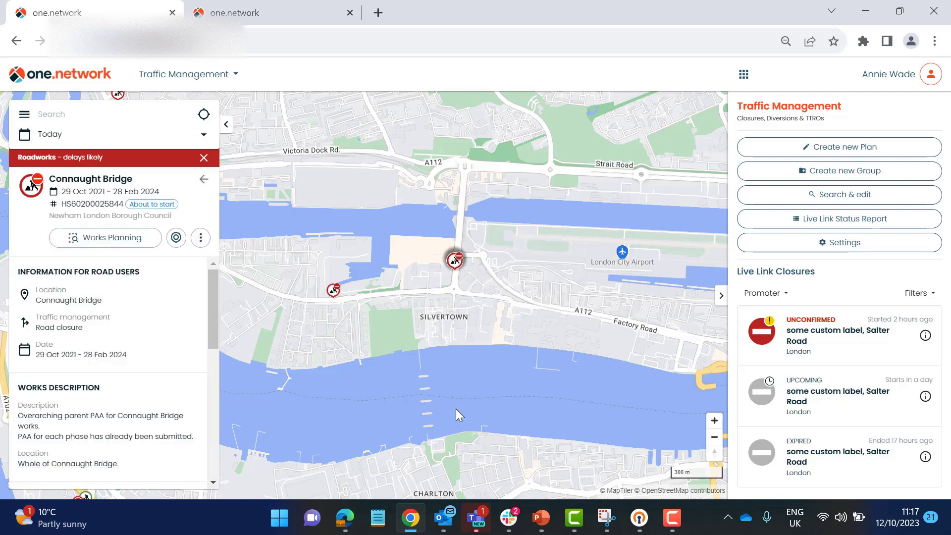